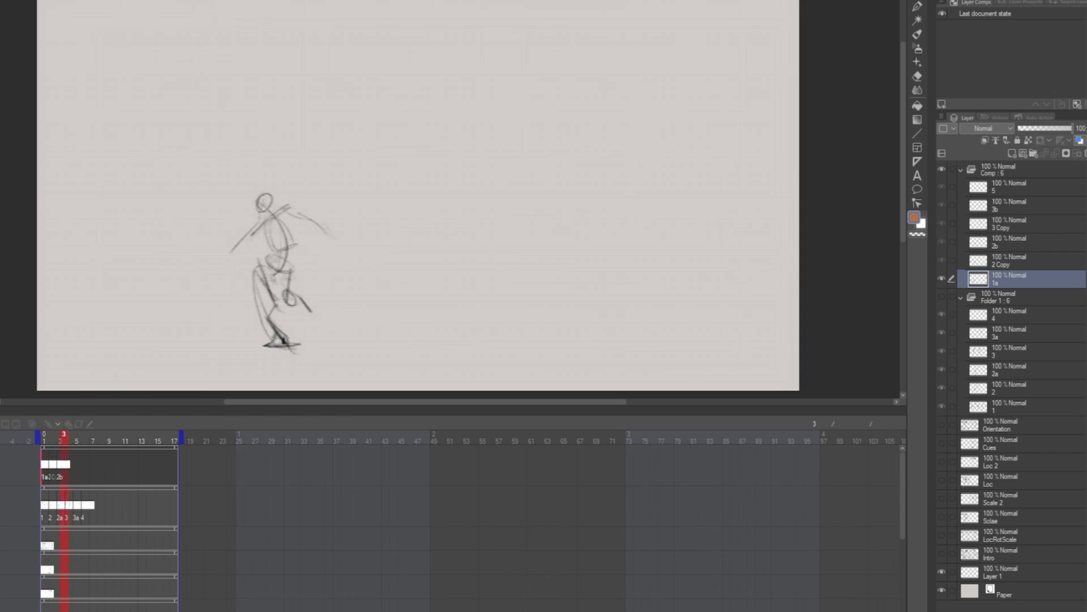
left_click(174, 452)
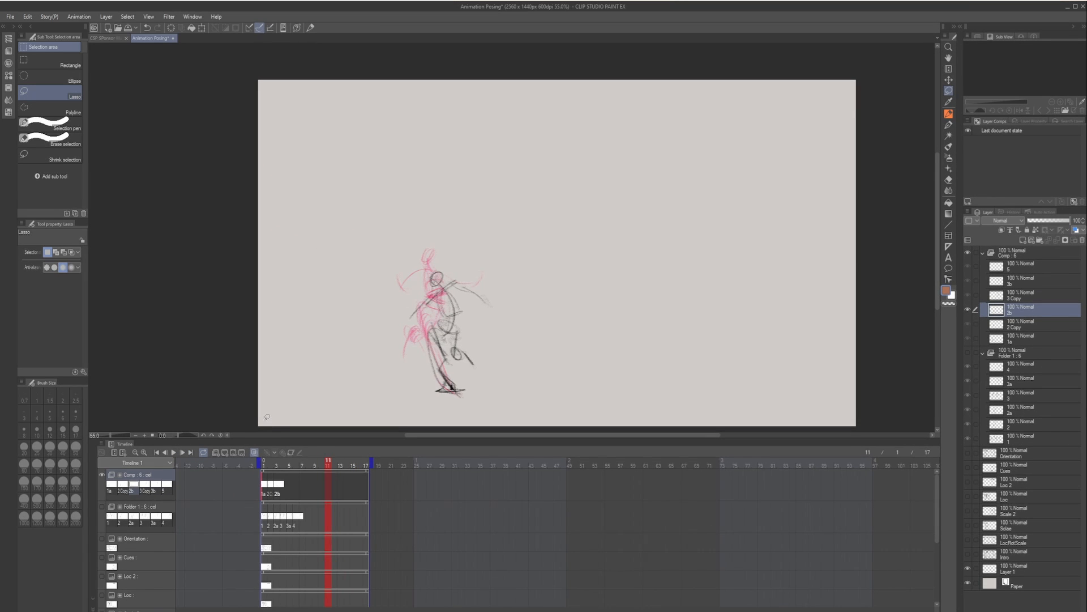
- Assign the 3 Copy cel to frame 4 of the Comp animation folder, after the 2b cel
key("comma")
key("comma")
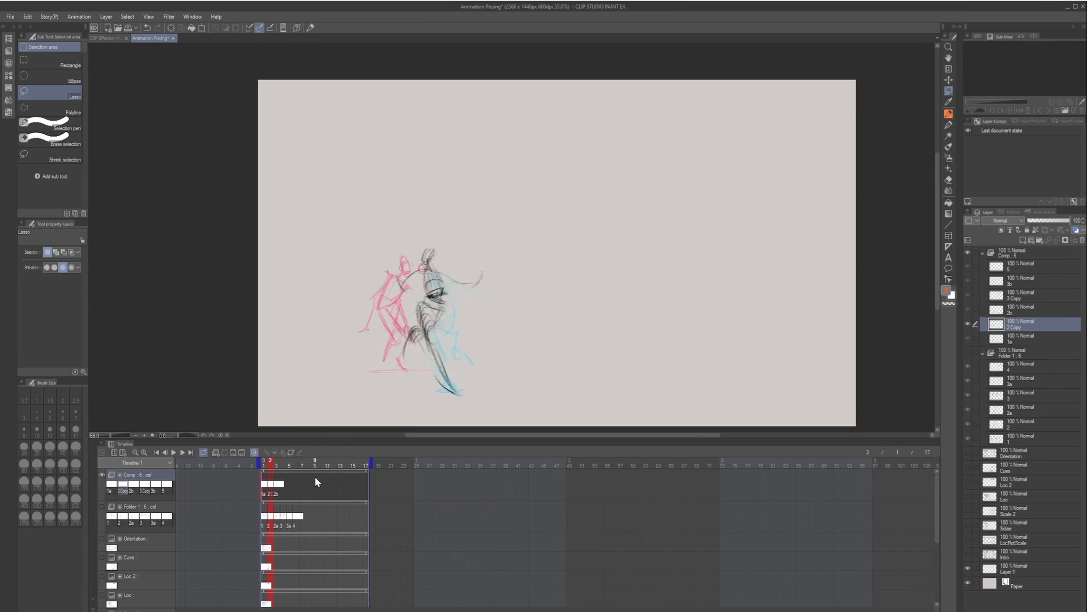
key("period")
key("period")
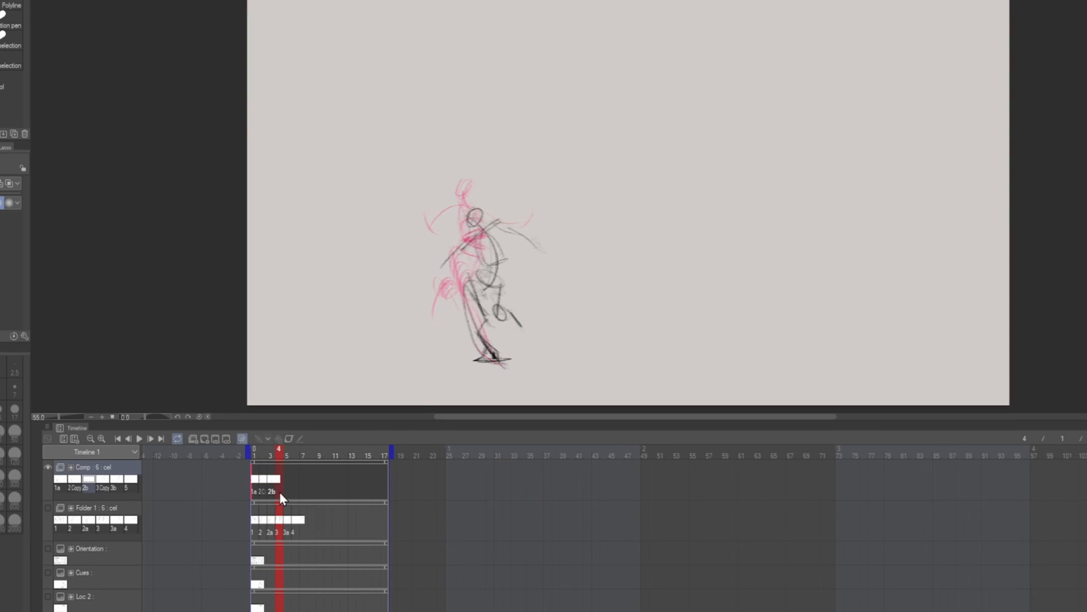
right_click(280, 492)
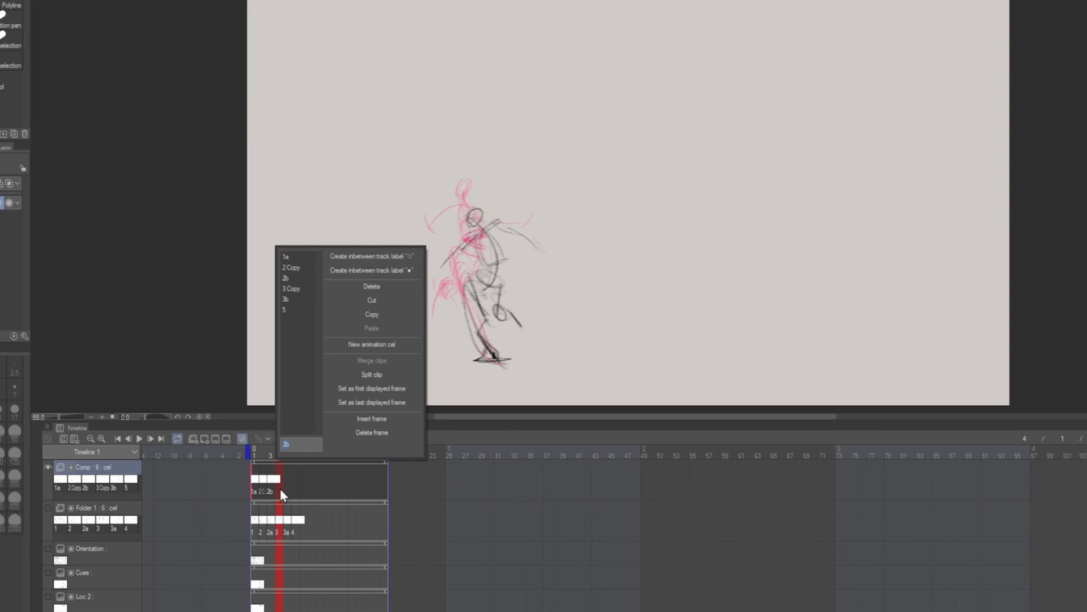
left_click(296, 288)
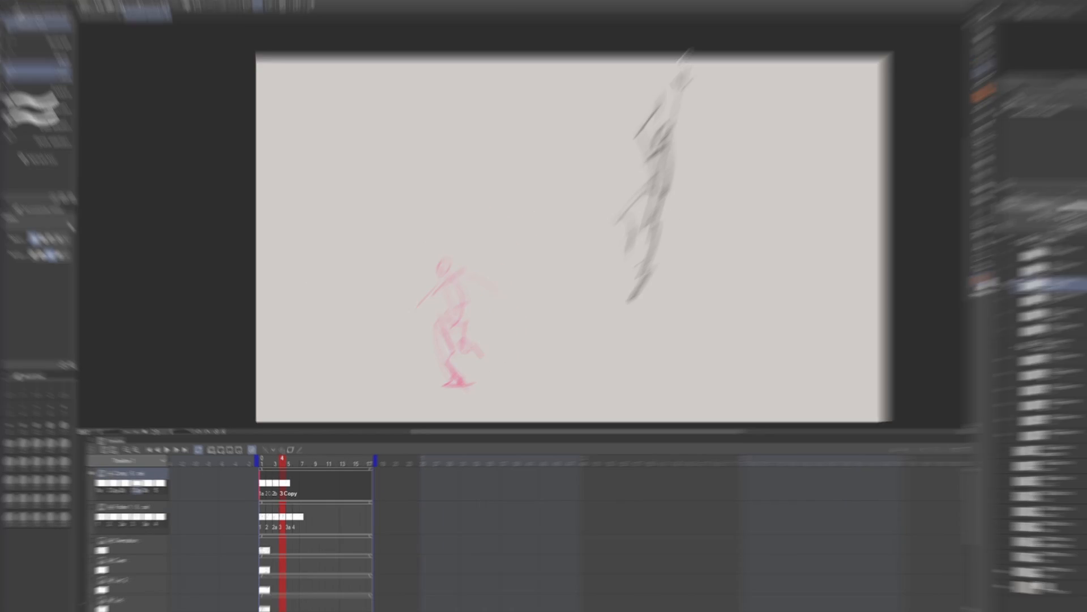
- Lasso the jumping figure in the 3 Copy cel and transform its position and scale to match the previous onion-skinned pose
left_click_drag(759, 3, 879, 256)
left_click_drag(754, 309, 728, 69)
left_click(672, 388)
left_click_drag(611, 294, 459, 326)
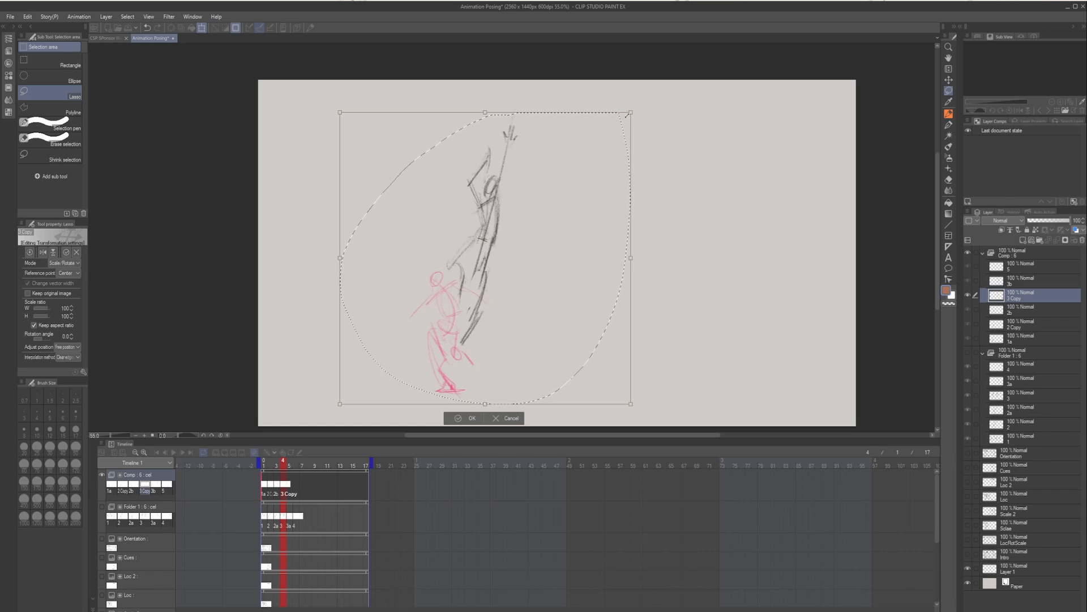
mouse_move(630, 113)
left_mouse_down()
mouse_move(660, 68)
mouse_move(644, 105)
left_mouse_up()
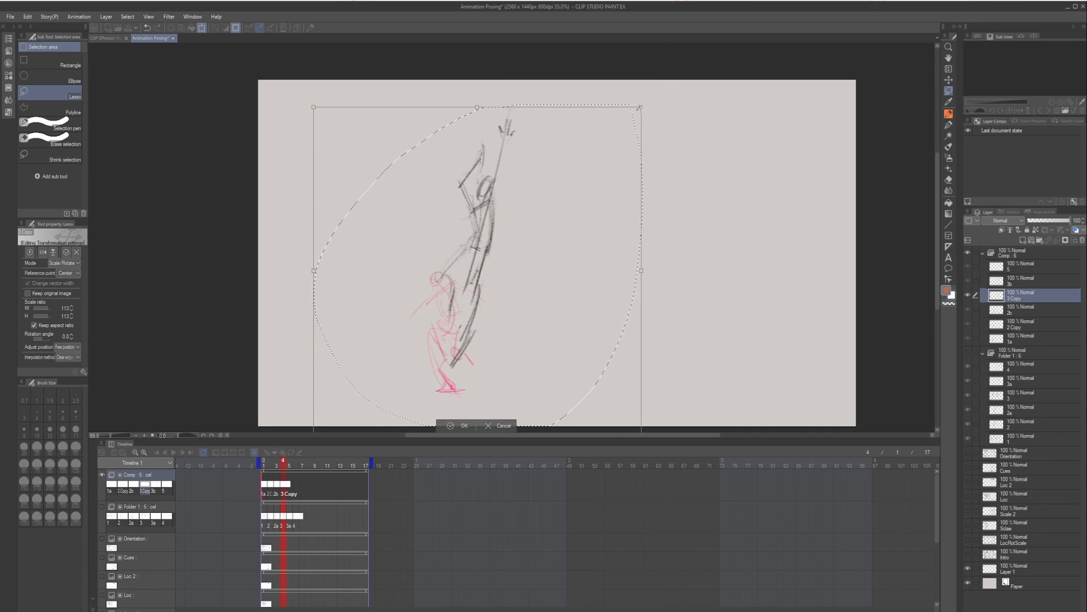
left_click_drag(644, 104, 611, 137)
left_click_drag(586, 194, 578, 218)
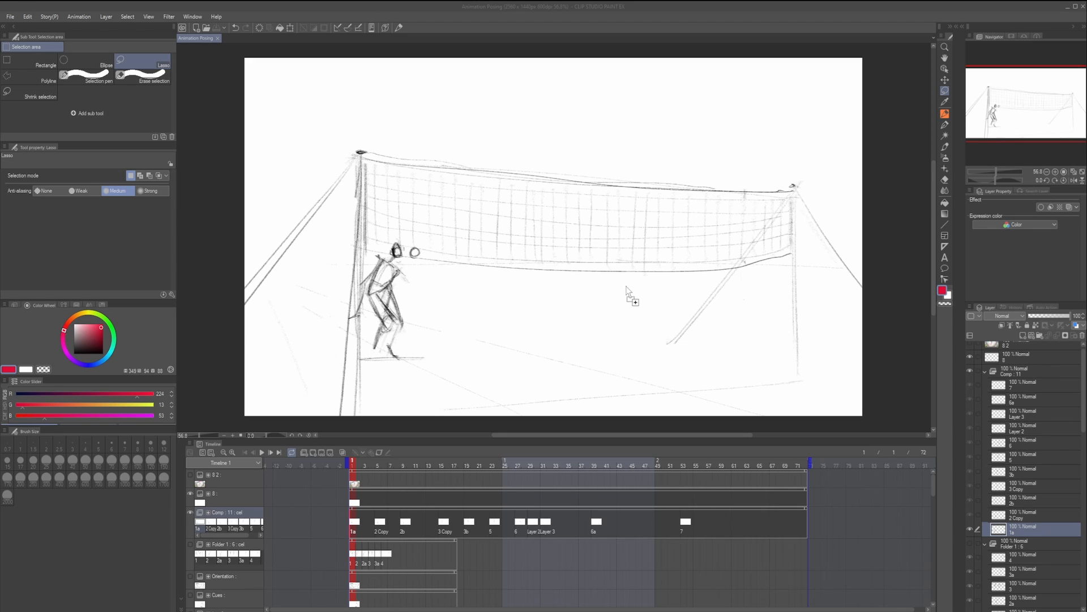
- Import the Volleyball Sound audio and move its clip to start near frame 22, checking the timing against the ball hit in playback
left_click_drag(626, 286, 627, 291)
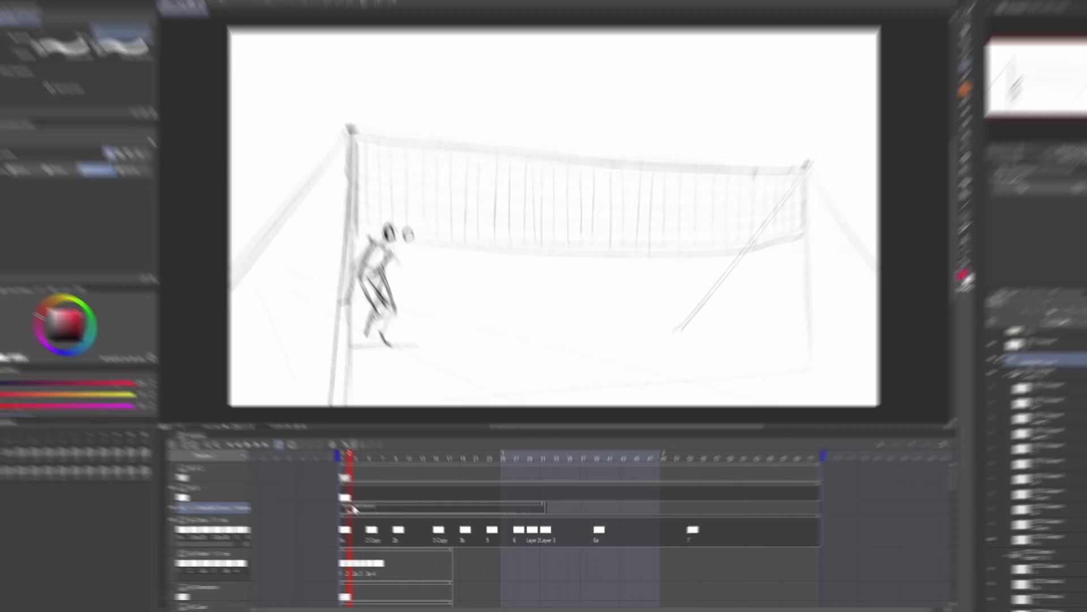
left_click(358, 466)
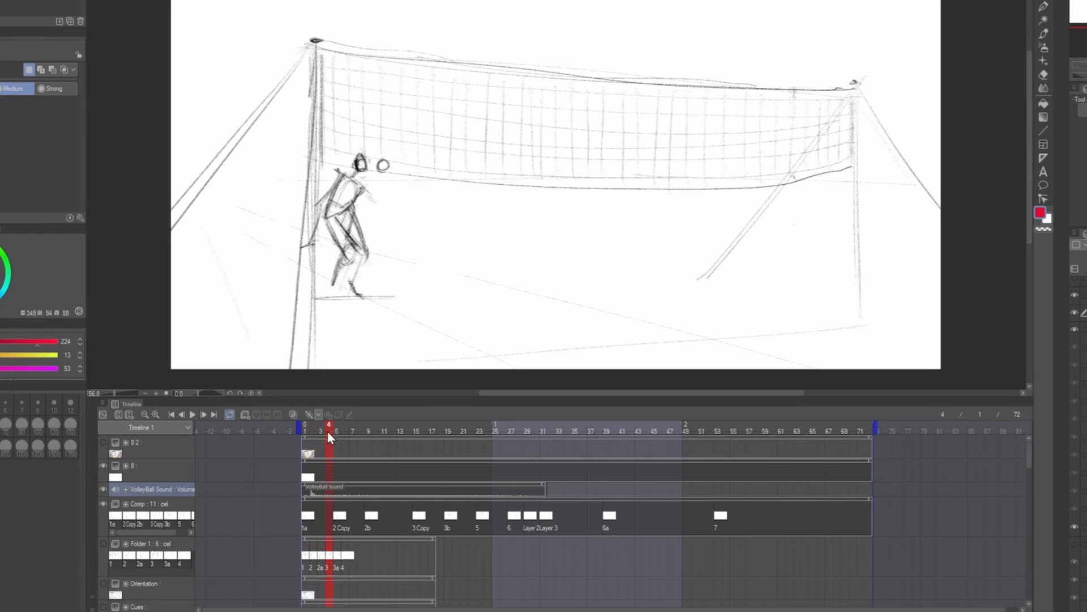
mouse_move(327, 436)
left_mouse_down()
mouse_move(419, 434)
mouse_move(303, 435)
mouse_move(373, 444)
mouse_move(313, 434)
left_mouse_up()
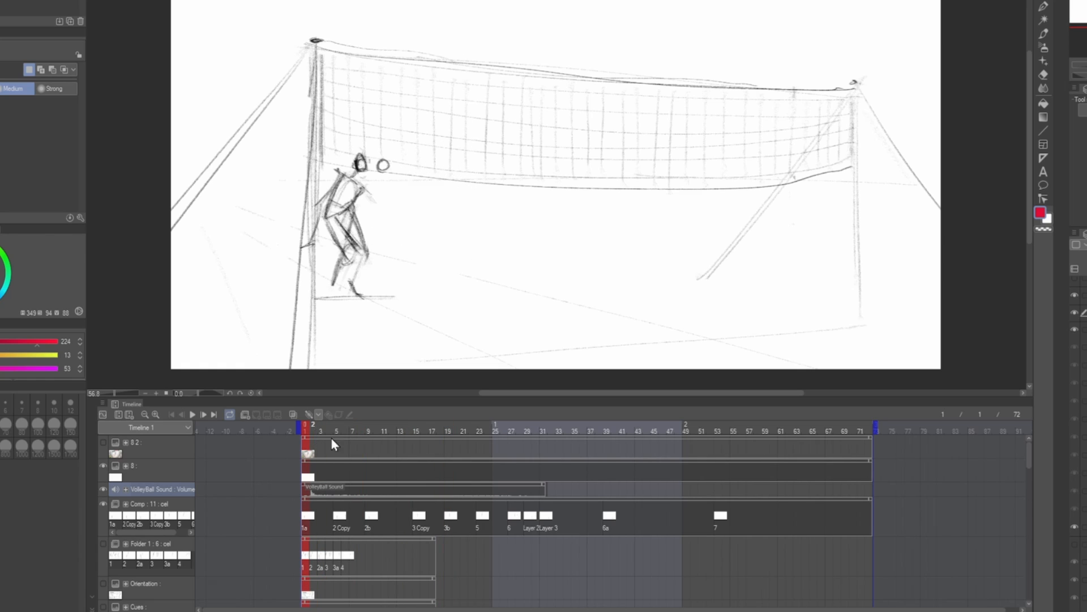
left_click_drag(331, 437, 305, 439)
left_click_drag(317, 487, 442, 492)
left_click_drag(422, 434, 512, 448)
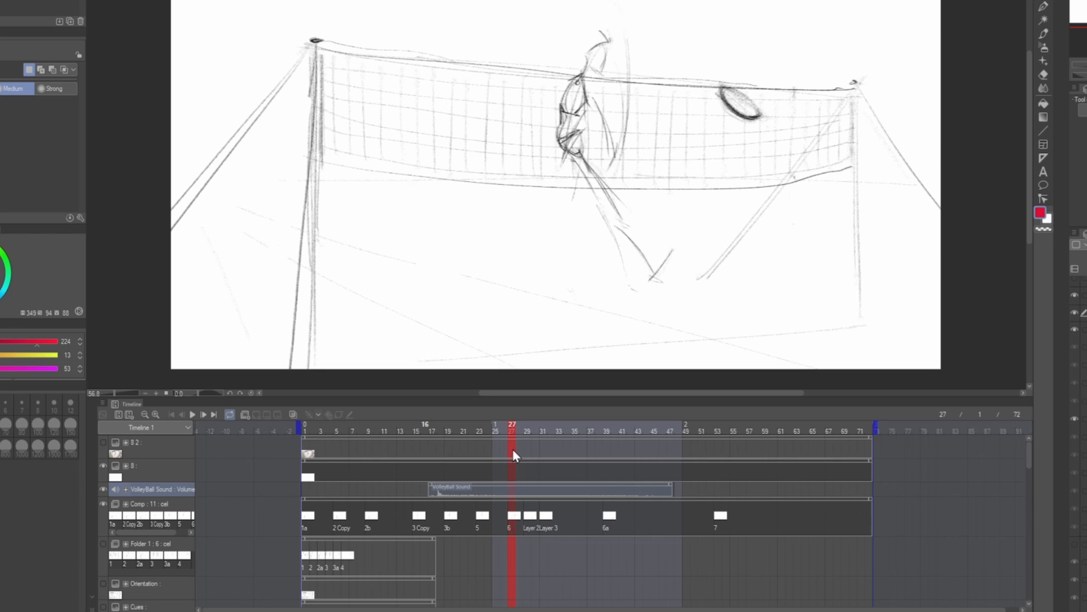
left_click(193, 414)
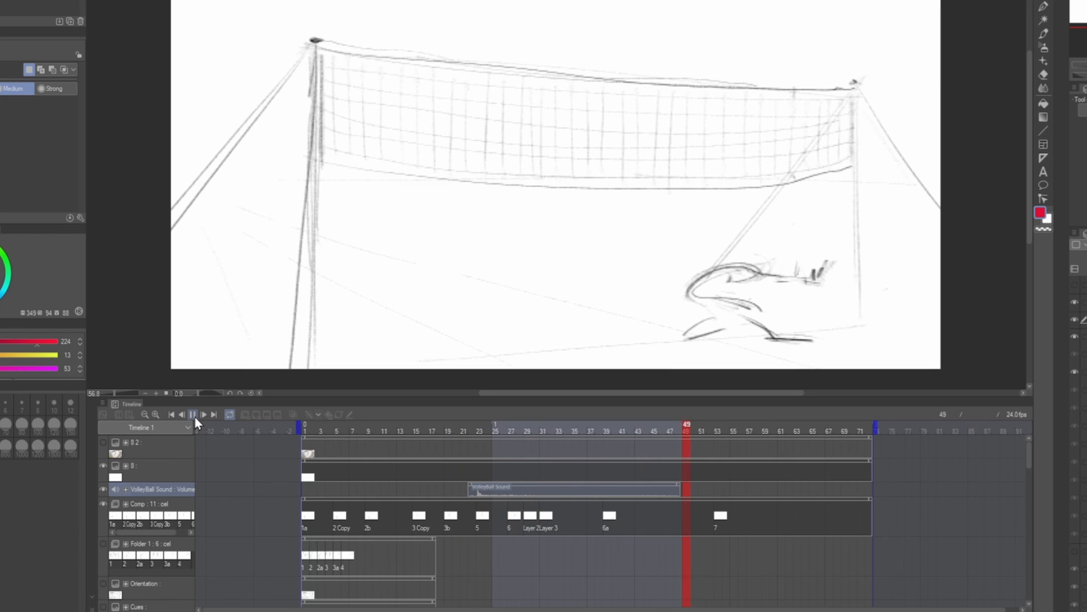
left_click(193, 414)
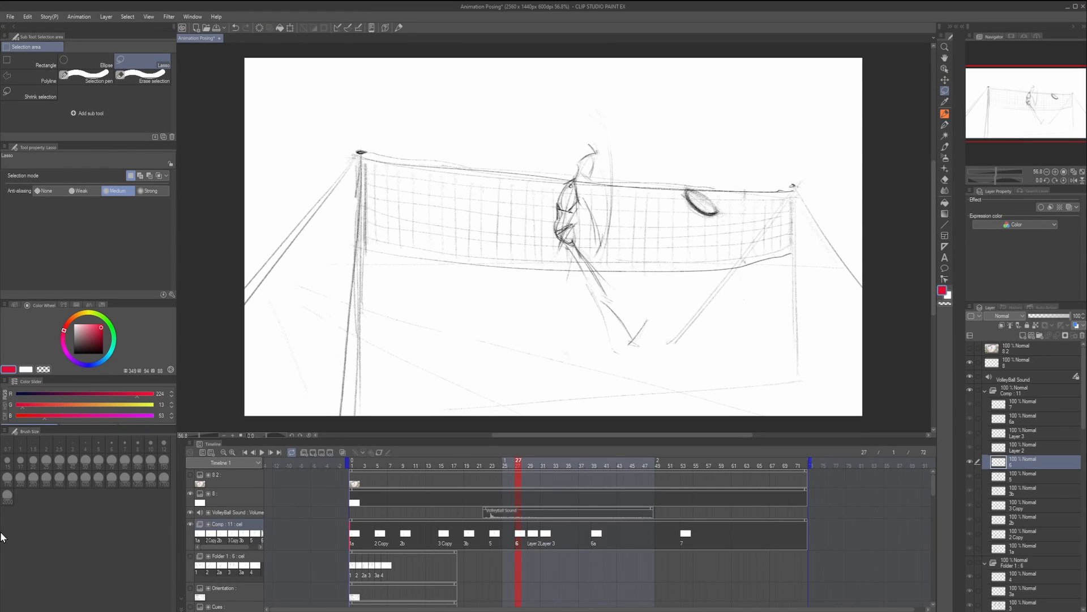
left_click(261, 452)
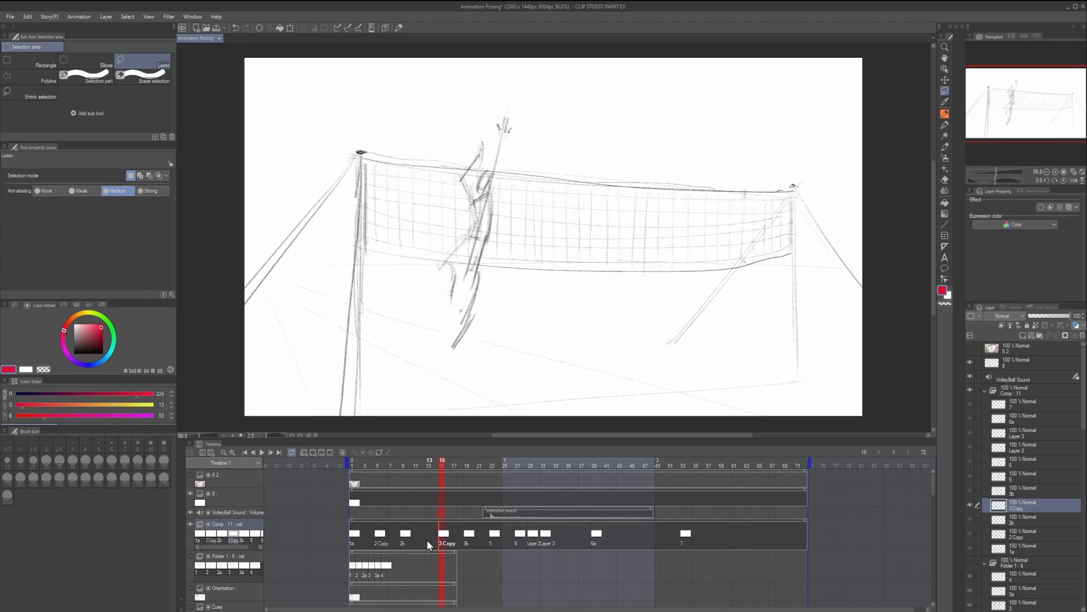
- Try adding a new animation cel at frame 13 of the Comp folder
left_click(428, 539)
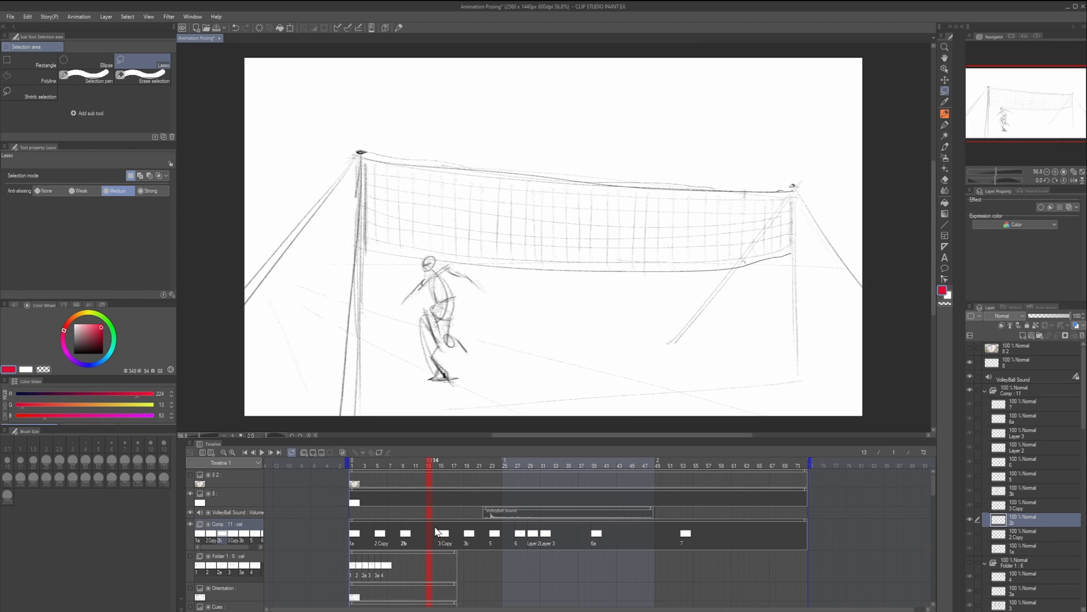
left_click(315, 453)
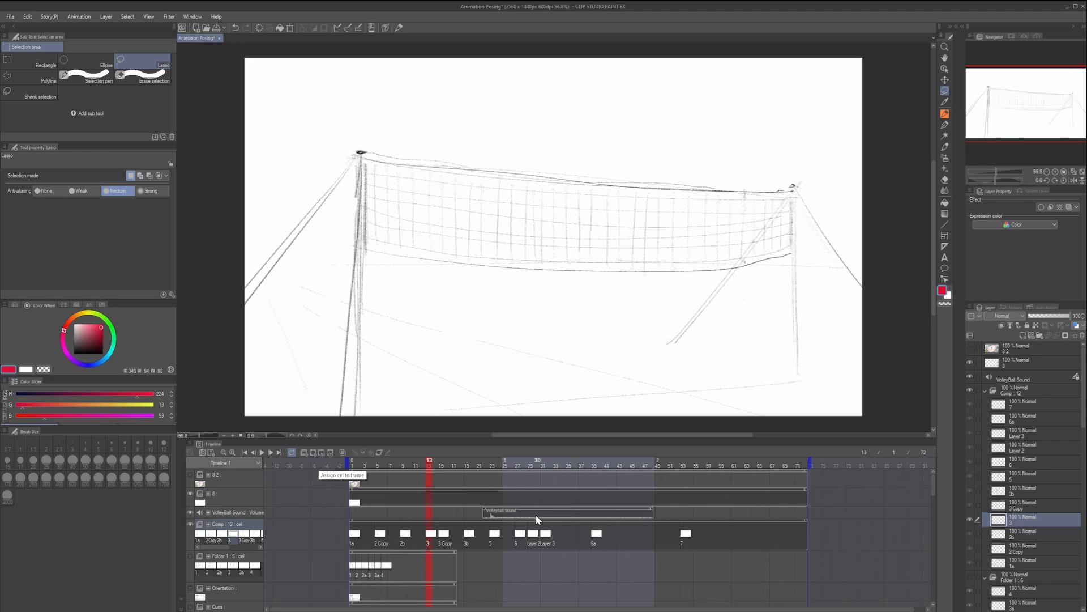
key("ctrl+z")
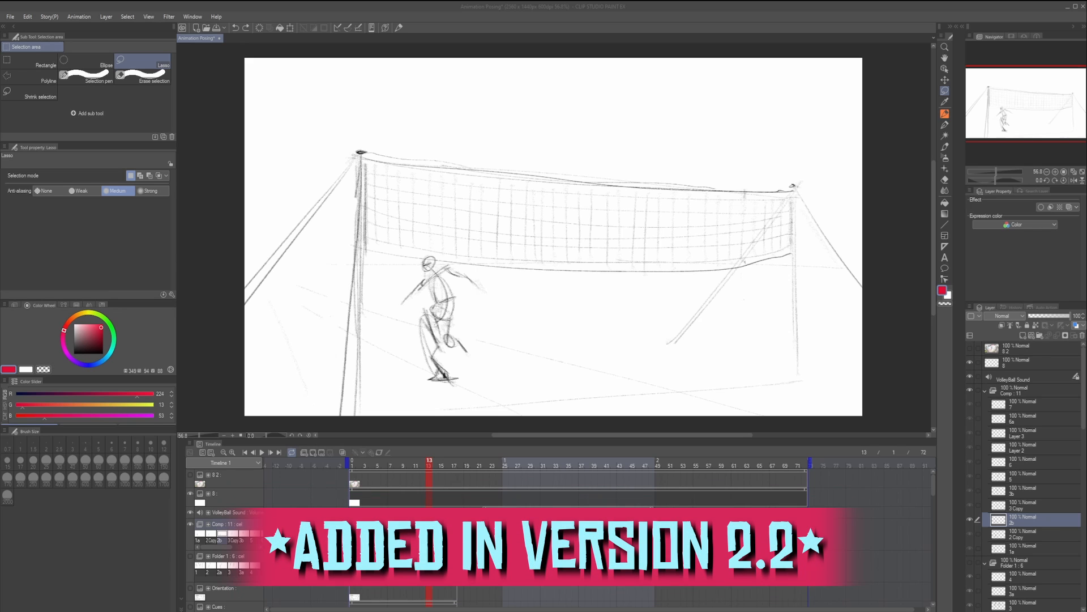
- Enable "Add cel to frame when adding layer" in the animation preferences
left_click(1022, 467)
left_click(1024, 523)
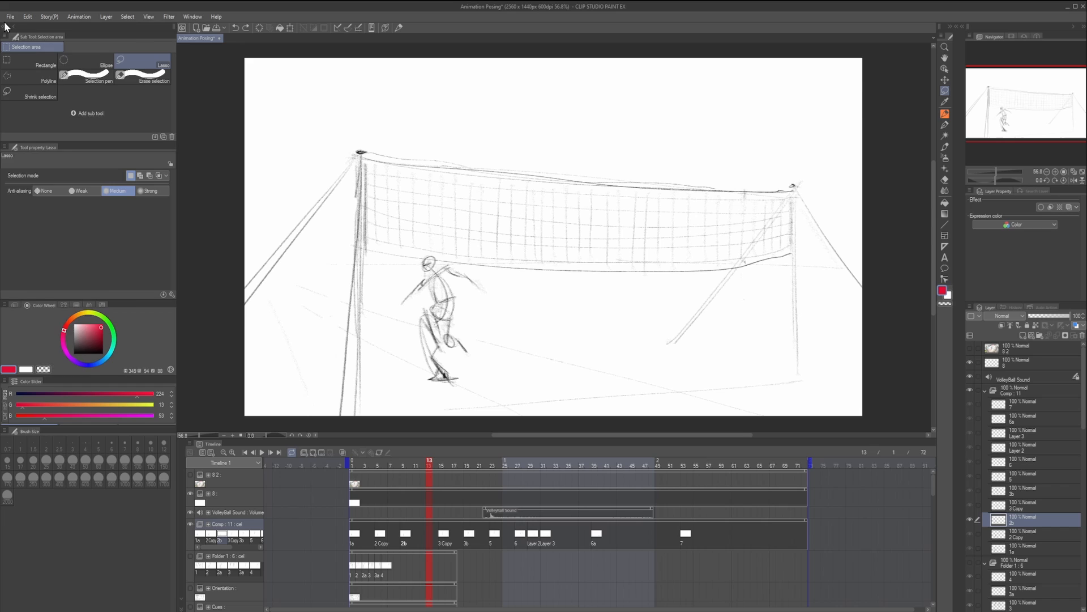
left_click(10, 18)
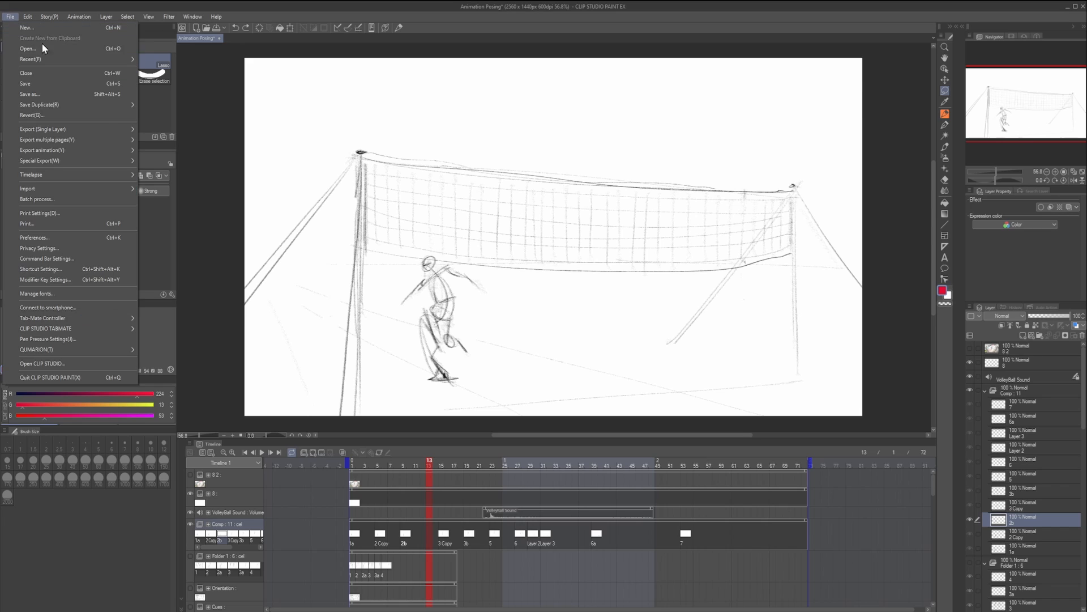
left_click(80, 237)
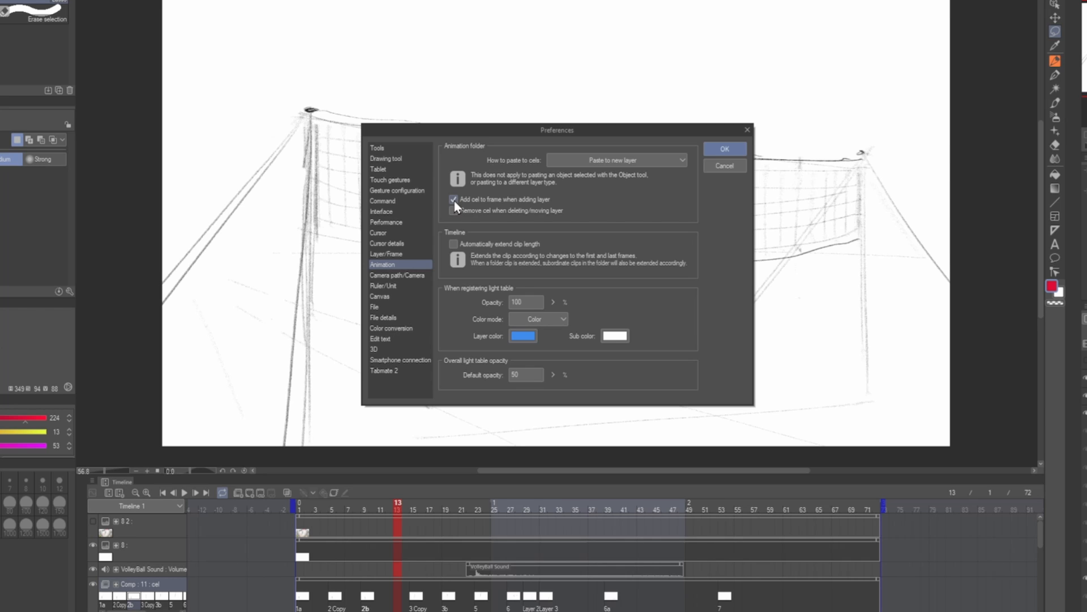
left_click(725, 148)
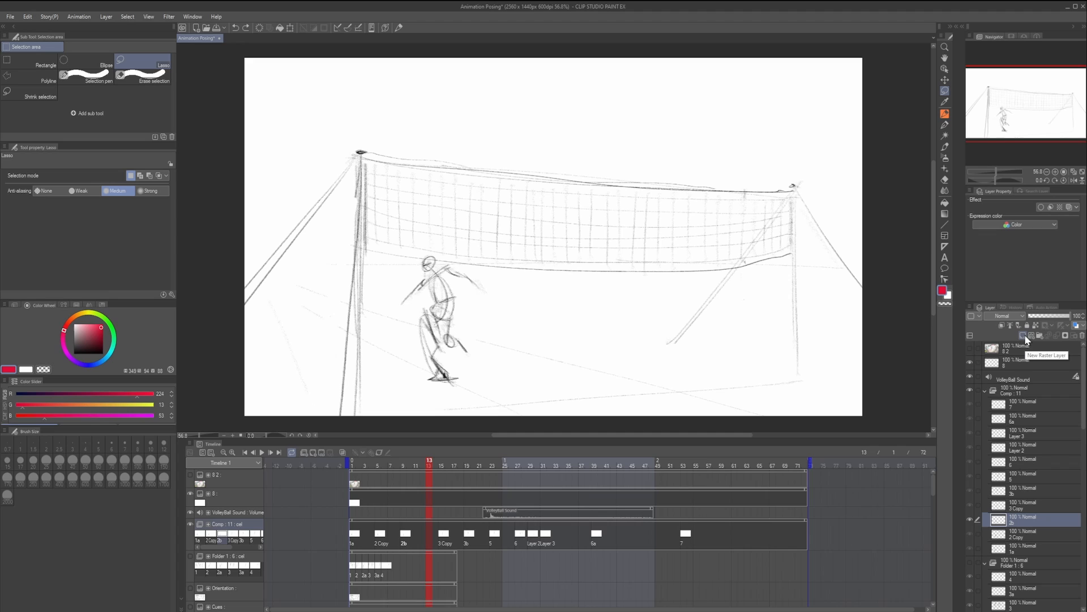
- Try adding a new raster layer above 2b as a cel at frame 13 of the Comp folder
left_click(1026, 337)
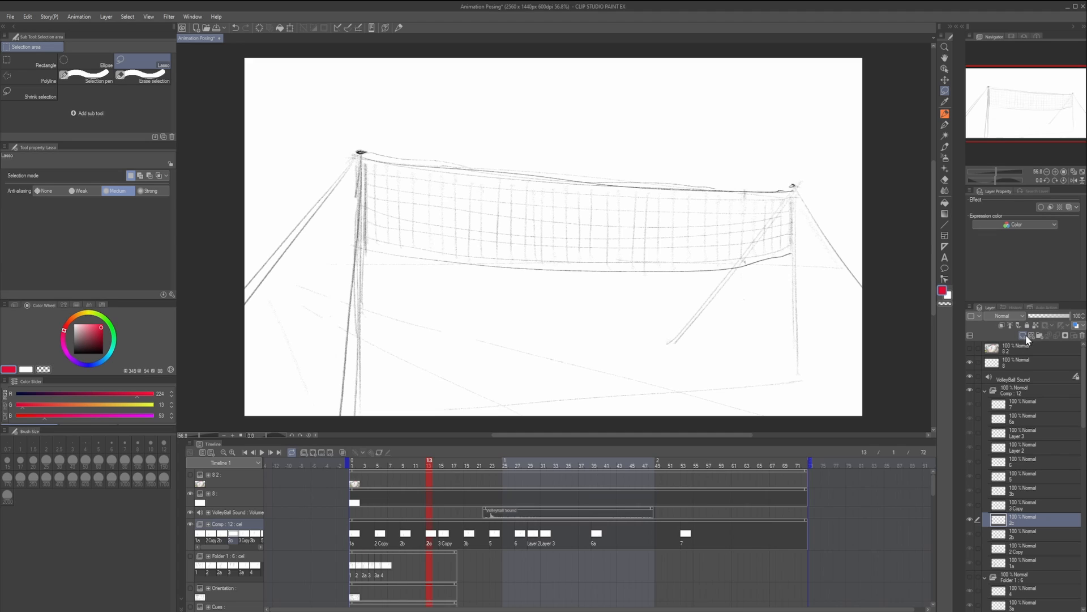
key("Left")
key("Right")
key("ctrl+z")
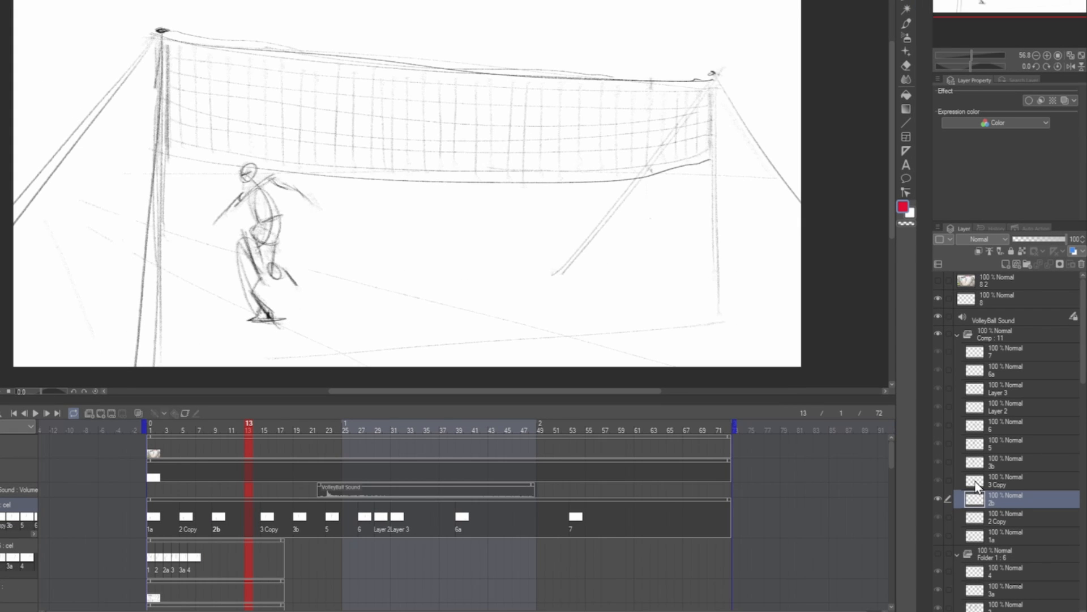
- Add a layer folder as a cel at frame 13 and draw a shaded red ball on layers inside it
left_click(1027, 264)
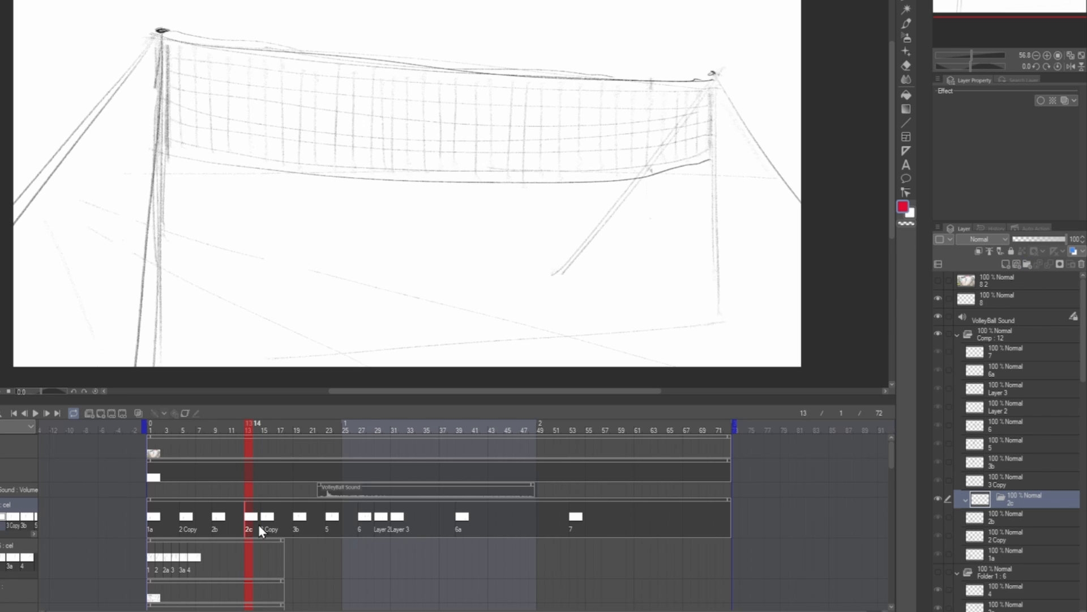
left_click(1005, 264)
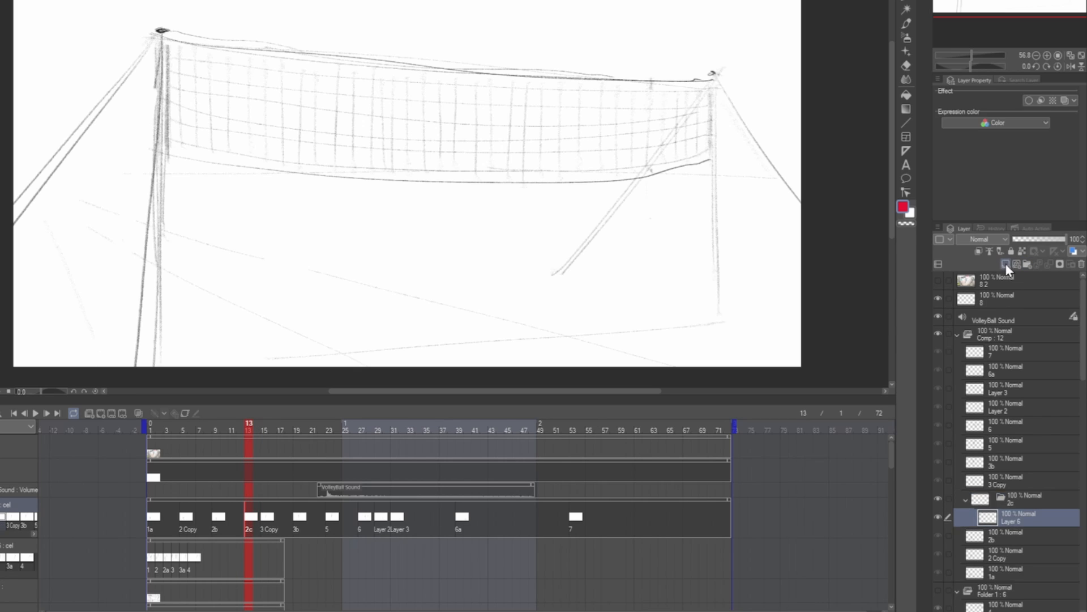
left_click_drag(572, 141, 614, 126)
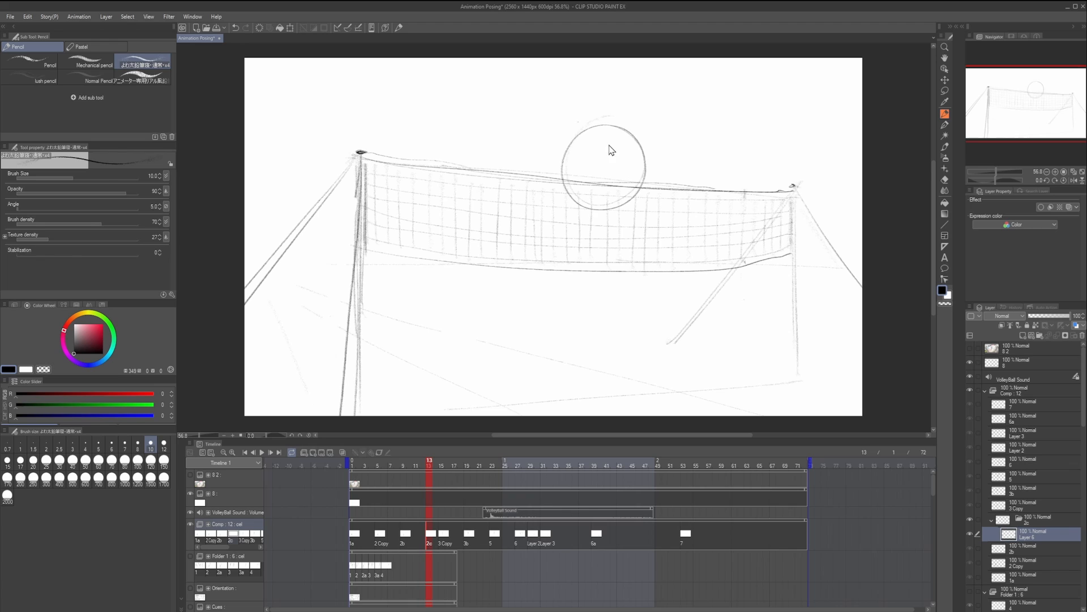
key("ctrl+z")
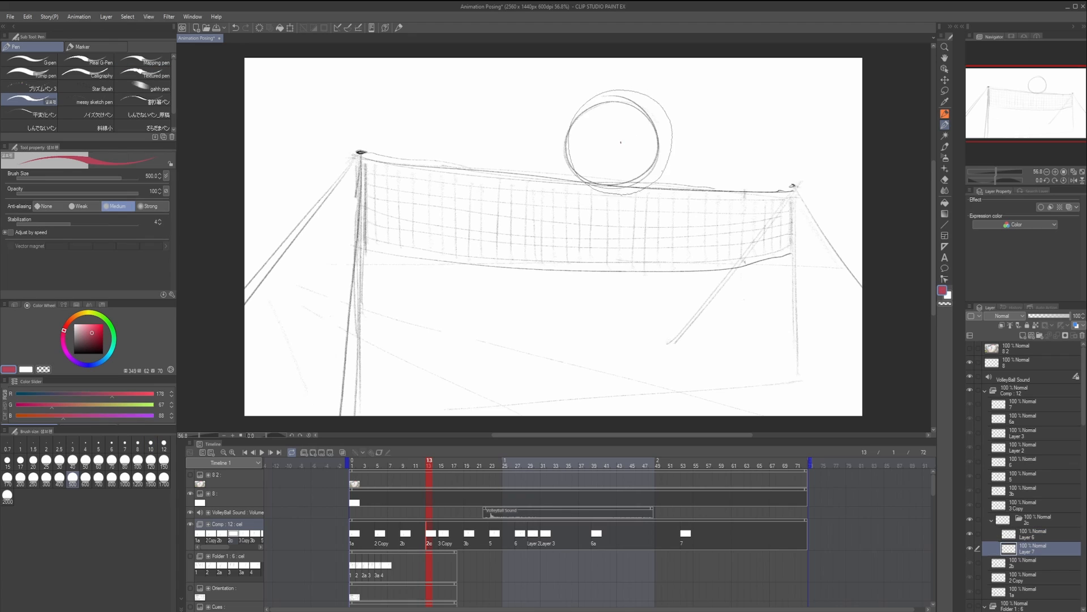
mouse_move(614, 141)
left_mouse_down()
mouse_move(632, 152)
mouse_move(602, 163)
mouse_move(596, 130)
left_mouse_up()
mouse_move(623, 127)
left_mouse_down()
mouse_move(640, 136)
mouse_move(617, 147)
mouse_move(607, 112)
mouse_move(634, 142)
left_mouse_up()
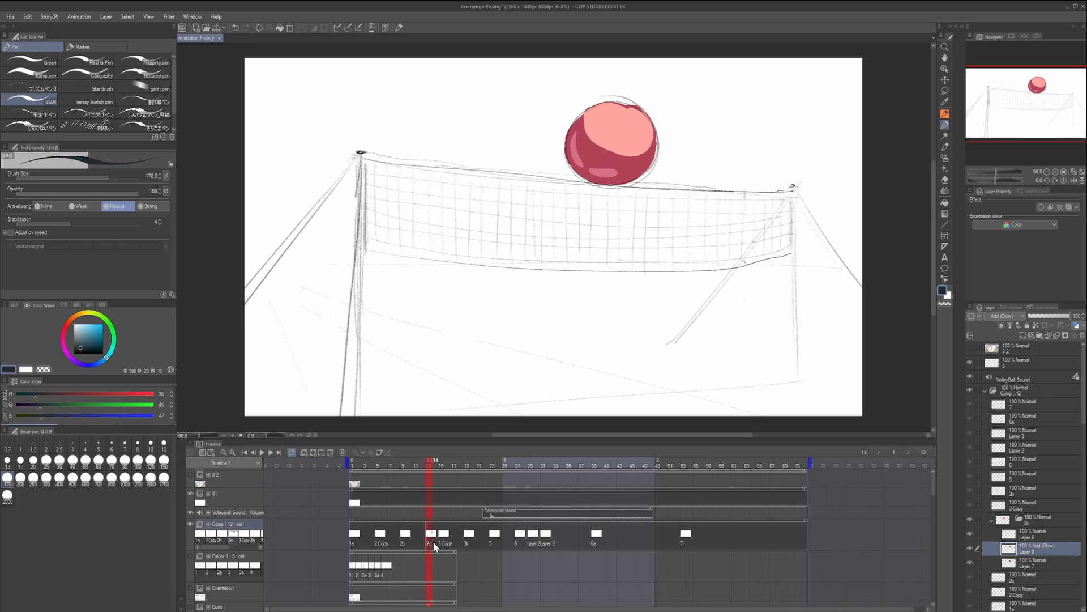
- Delete the ball's layer folder and remove its leftover cel from frame 13 of the Comp track
left_click(433, 542)
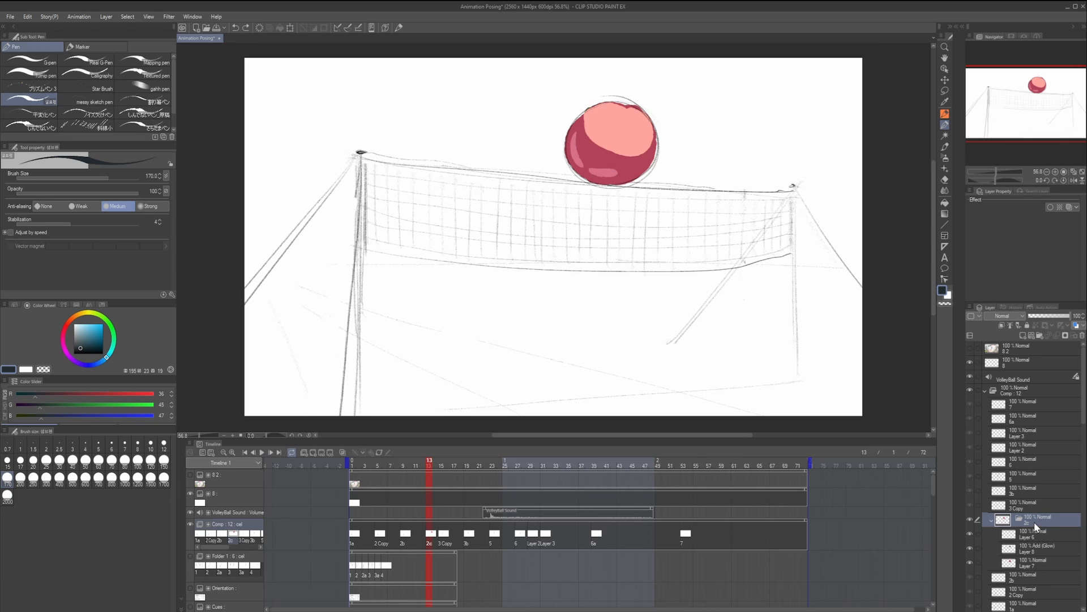
key("Delete")
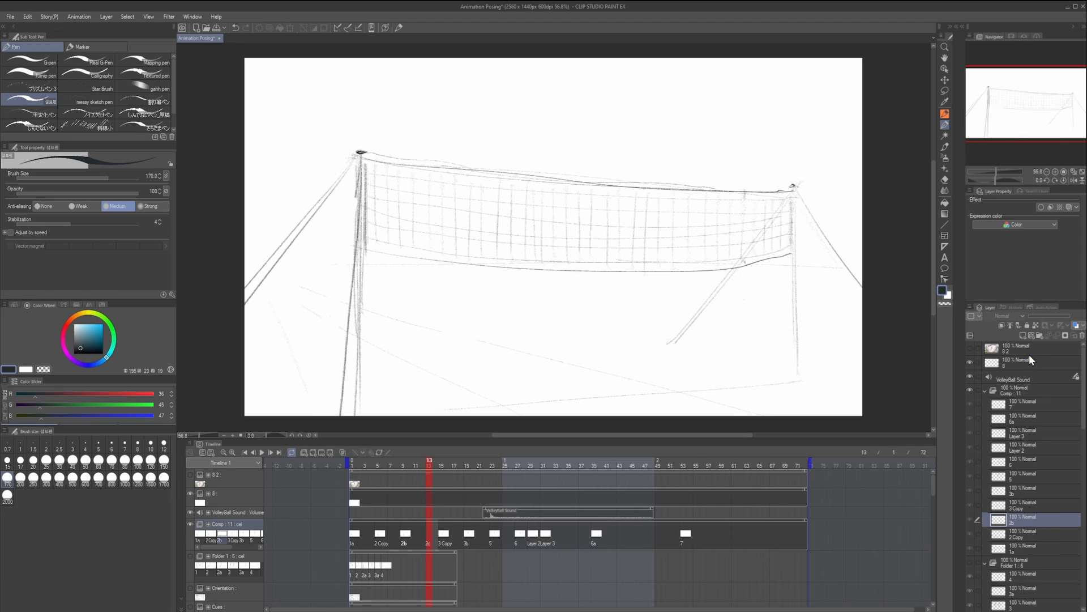
left_click(428, 537)
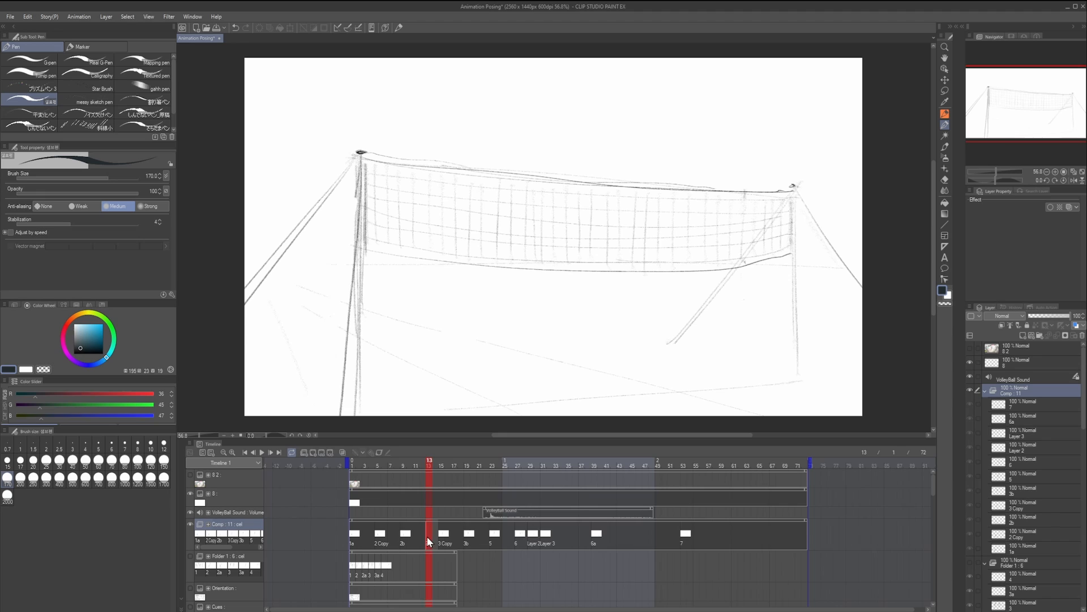
right_click(429, 534)
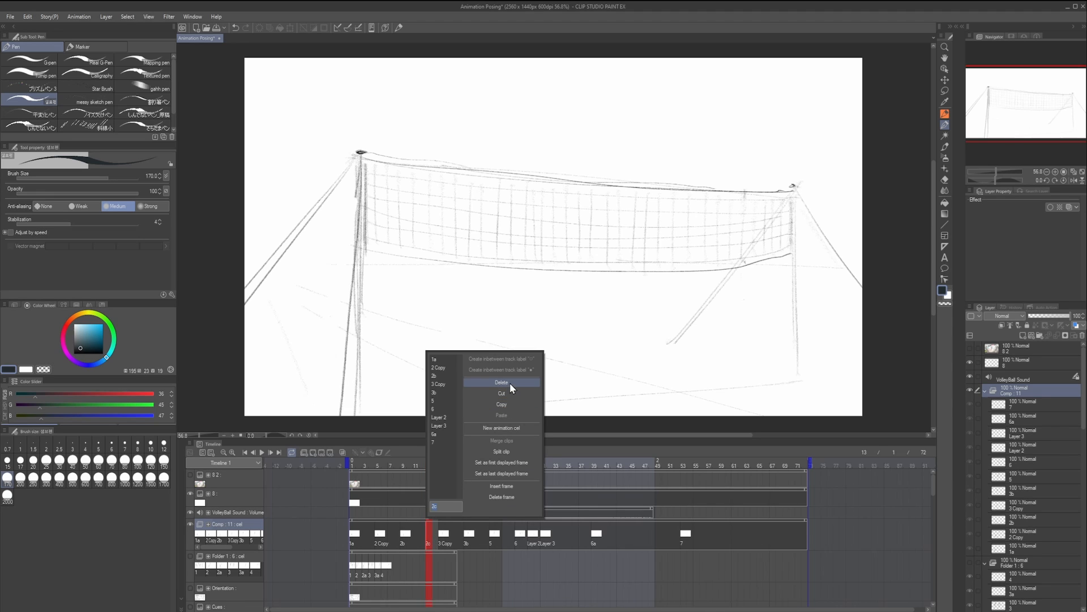
left_click(509, 380)
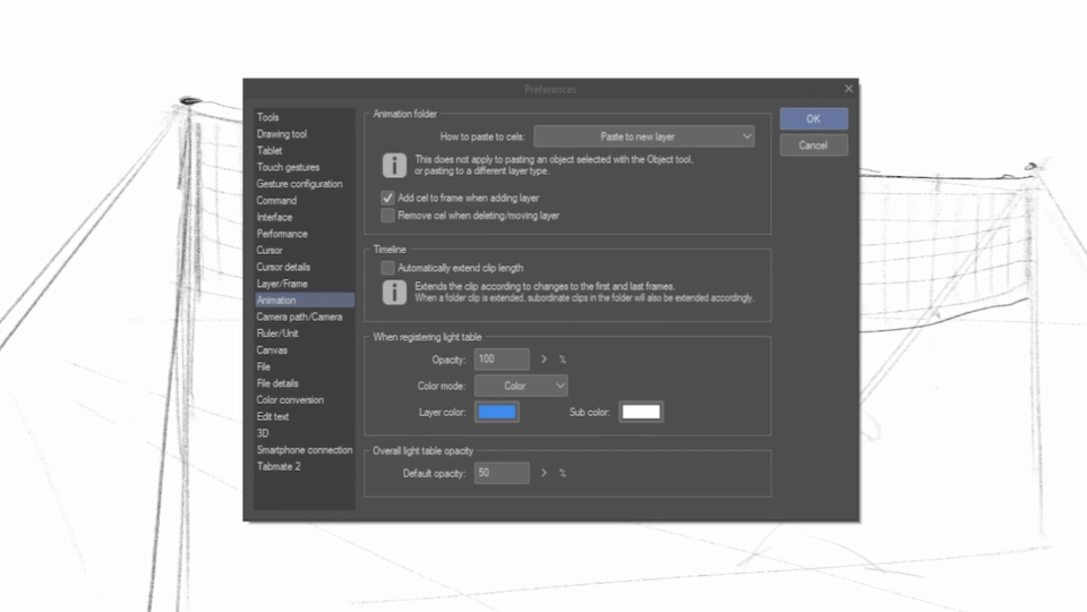
- Enable "Remove cel when deleting/moving layer" in the animation preferences and play the animation
left_click(388, 216)
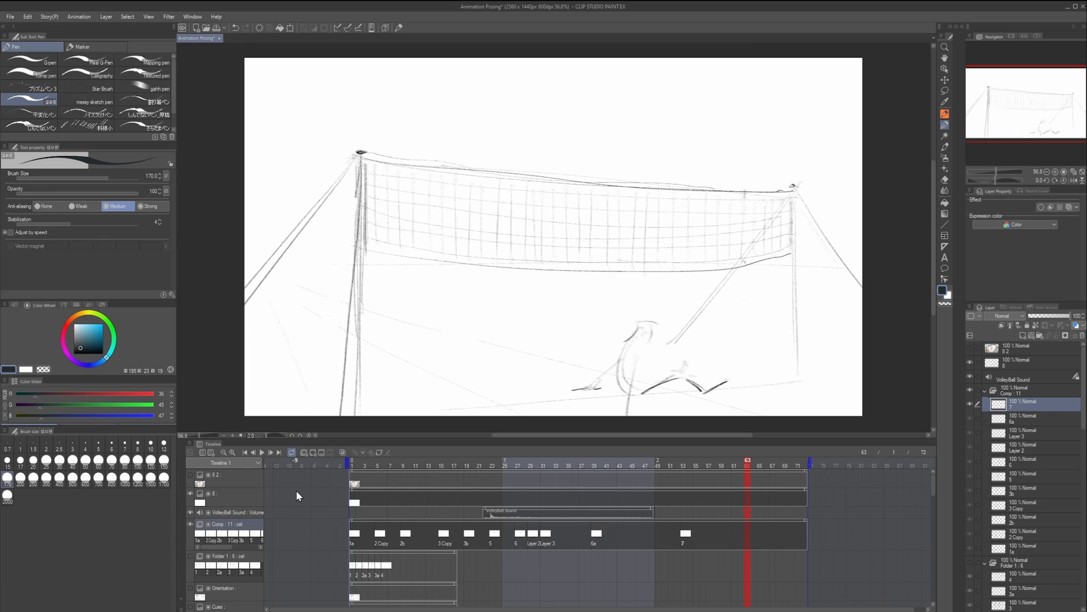
left_click(262, 452)
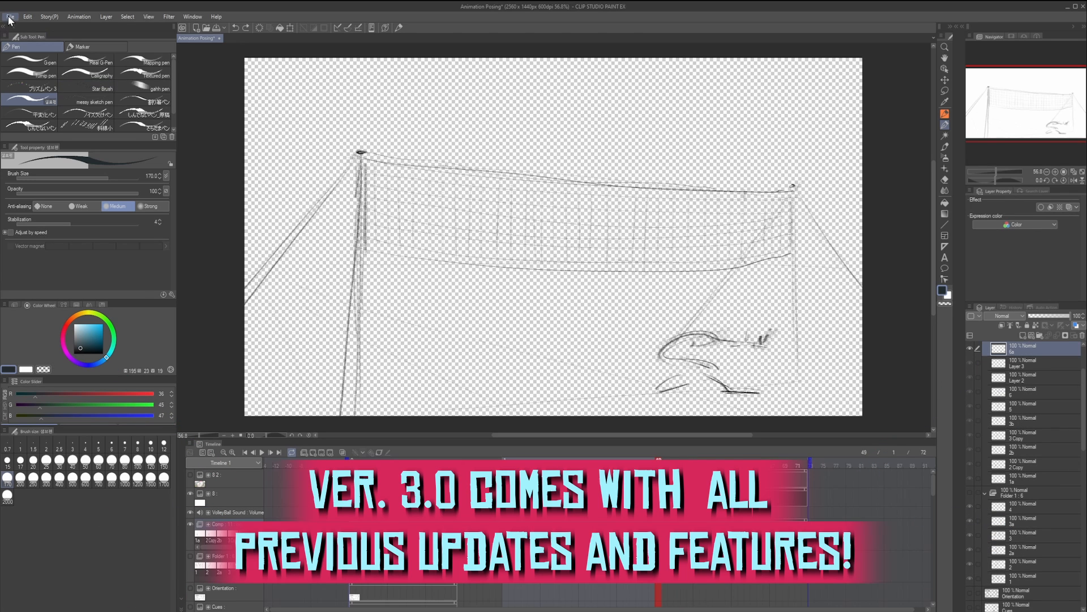
- Export the animation as the animated GIF "Animation Posing.gif" with a transparent background, 560 by 315 px, frames 1 to 72 at 24 fps
left_click(10, 17)
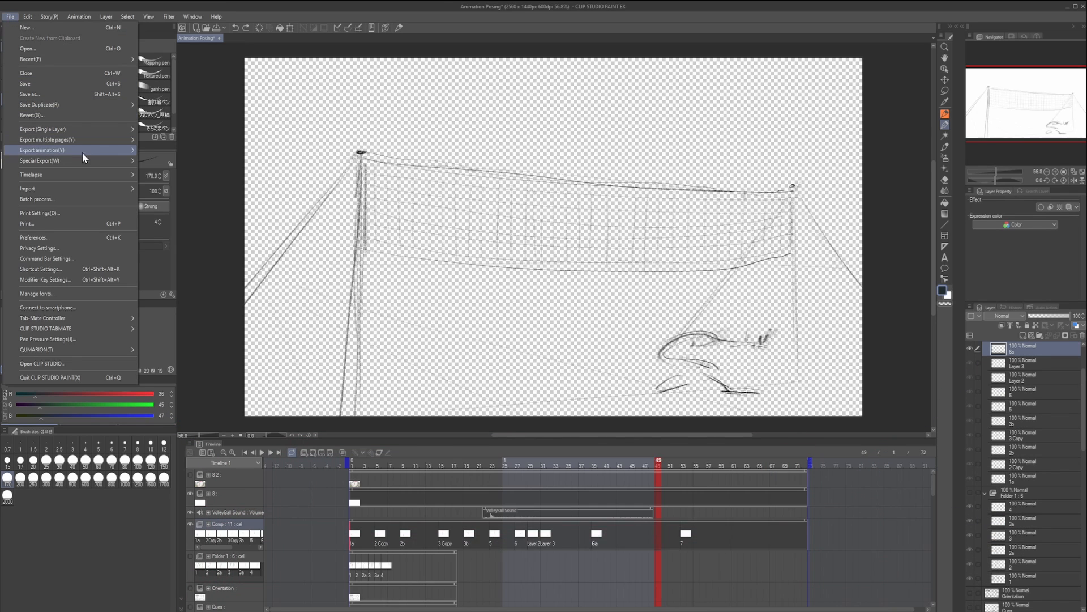
mouse_move(86, 152)
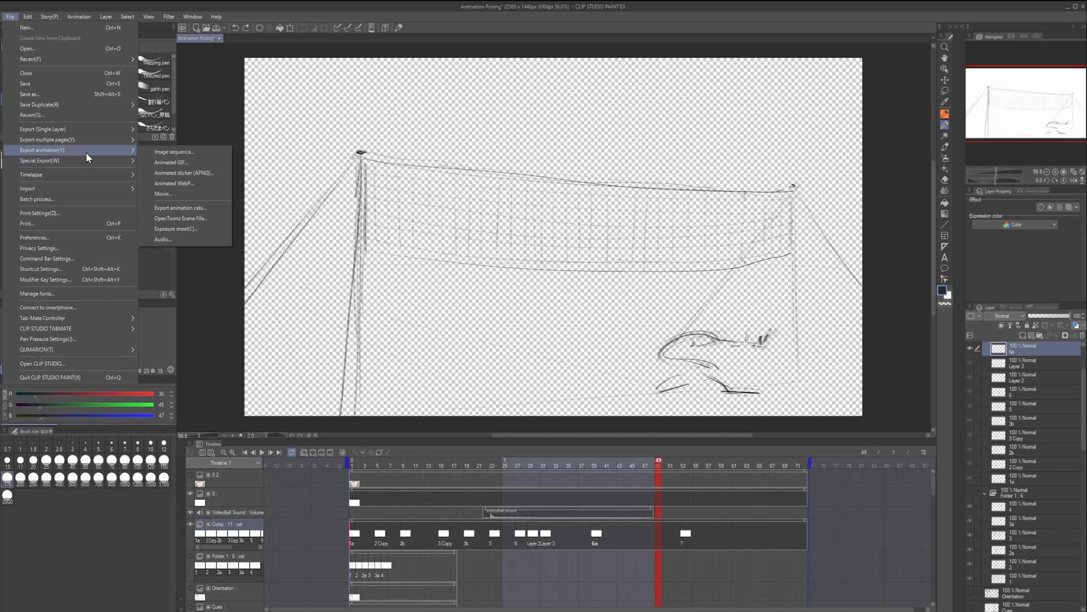
left_click(209, 162)
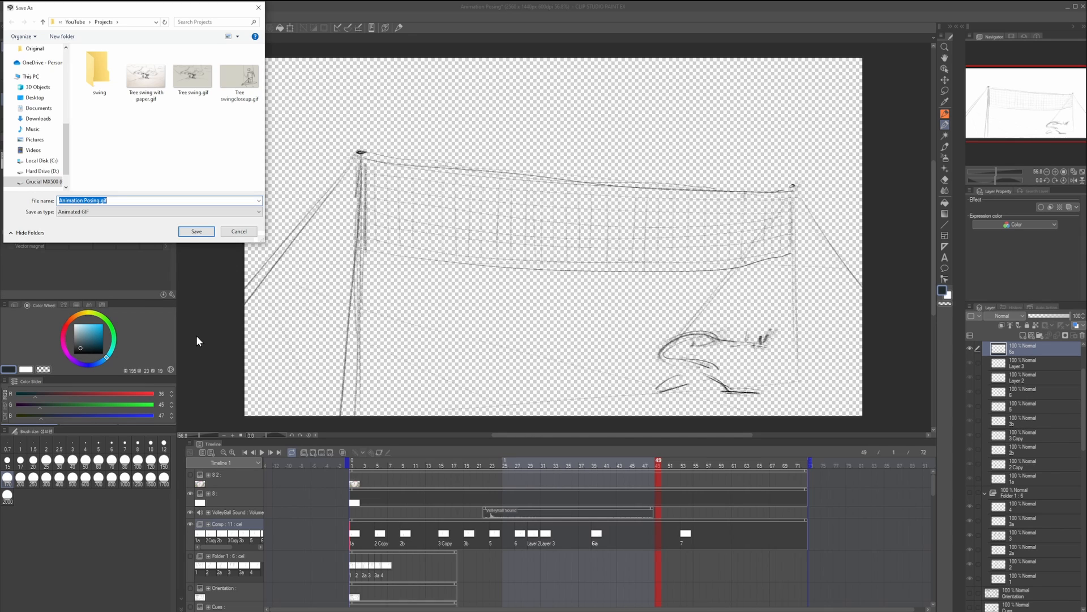
left_click(193, 232)
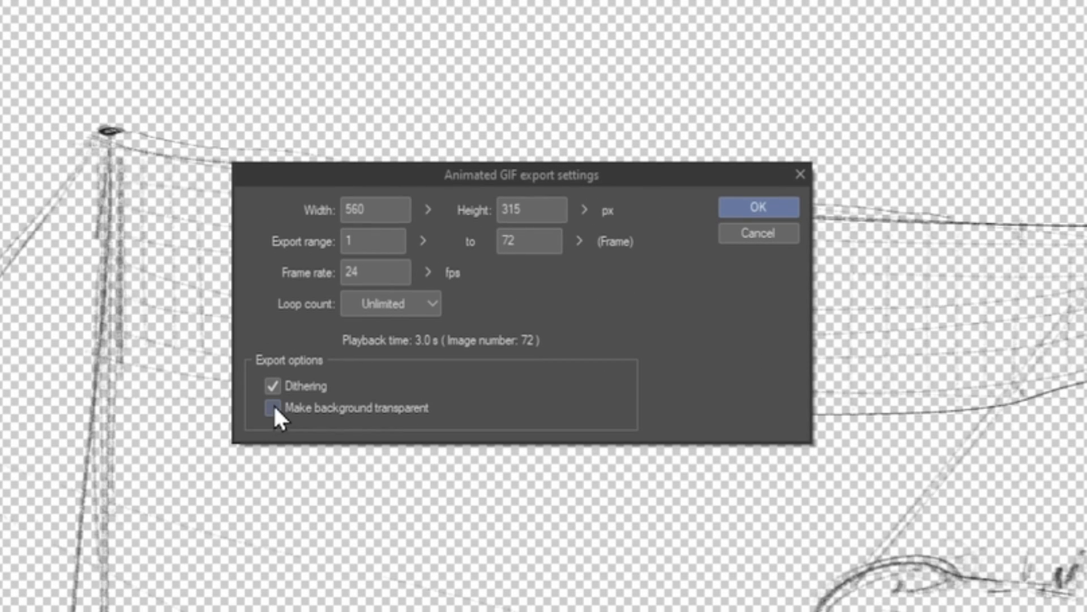
left_click(763, 209)
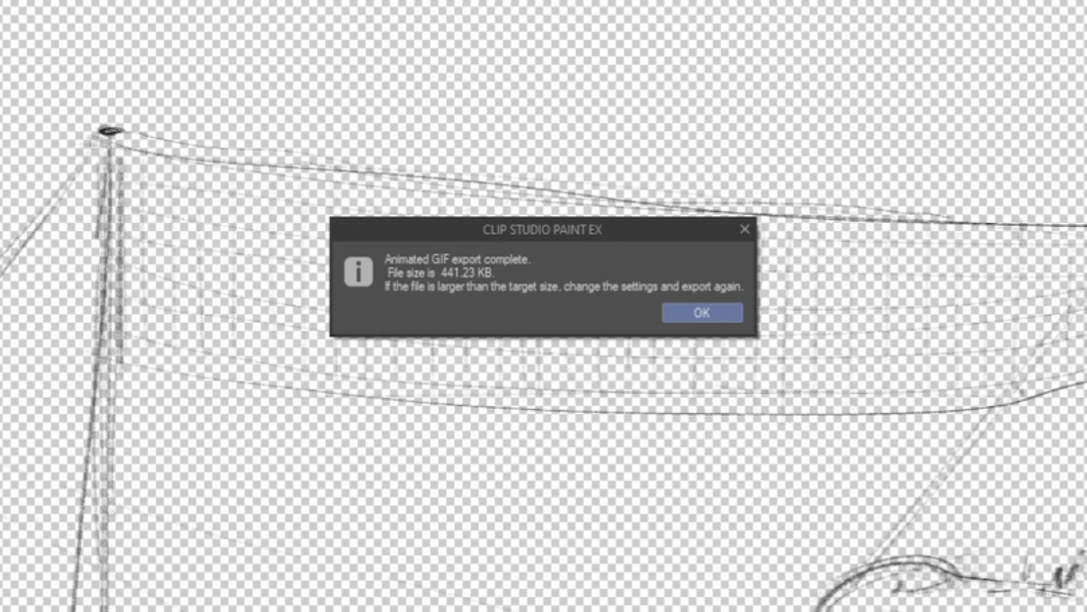